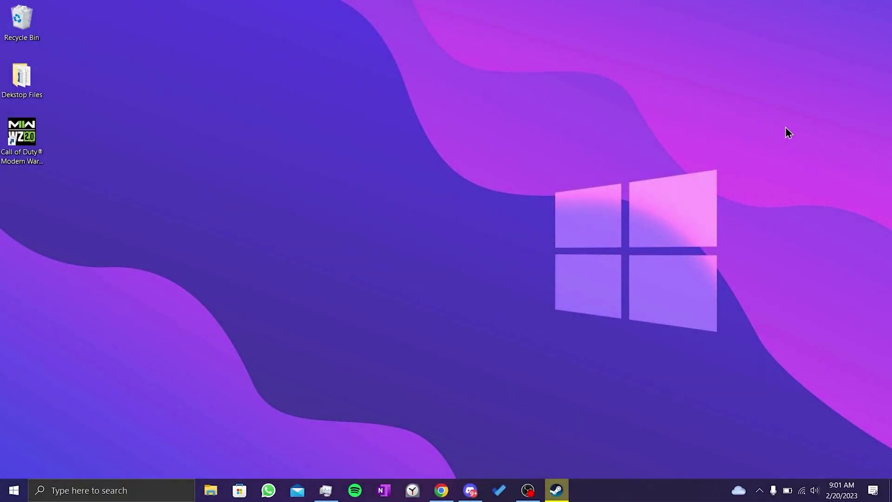
# - With Task Manager open, quit all Razer apps from the hidden tray icon's menu
pyautogui.click(326, 490)
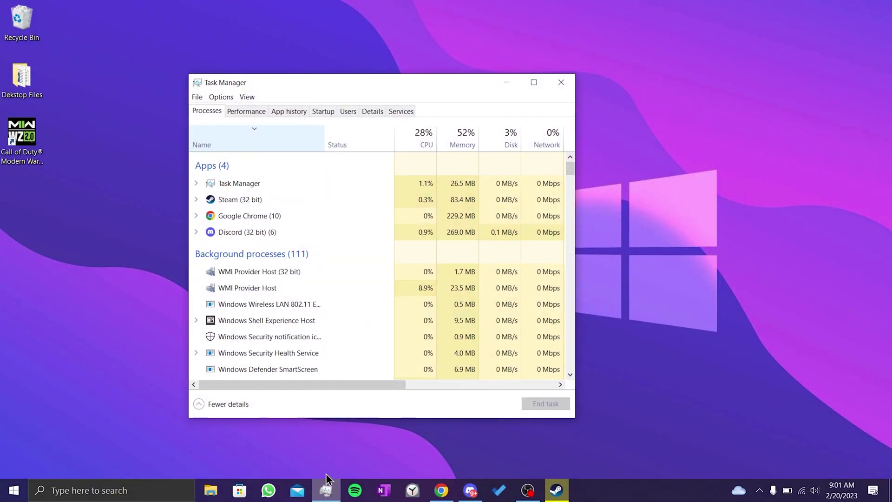
pyautogui.scroll(-12, 357, 256)
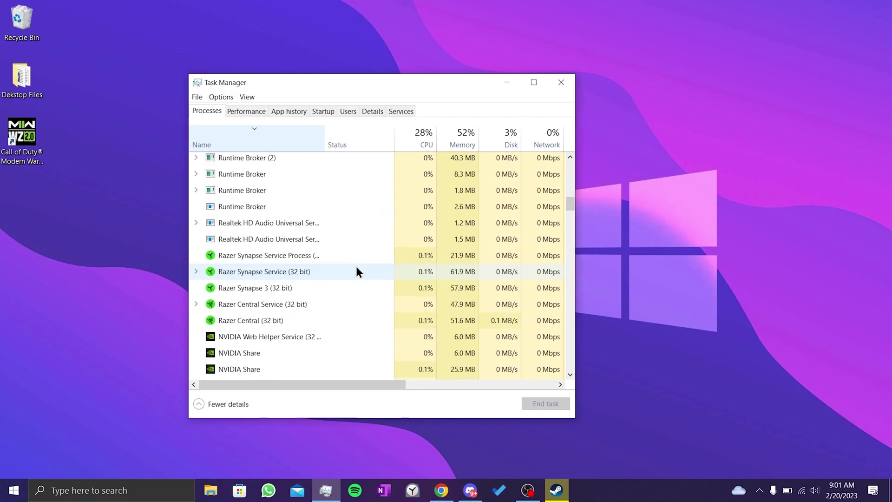
pyautogui.click(759, 491)
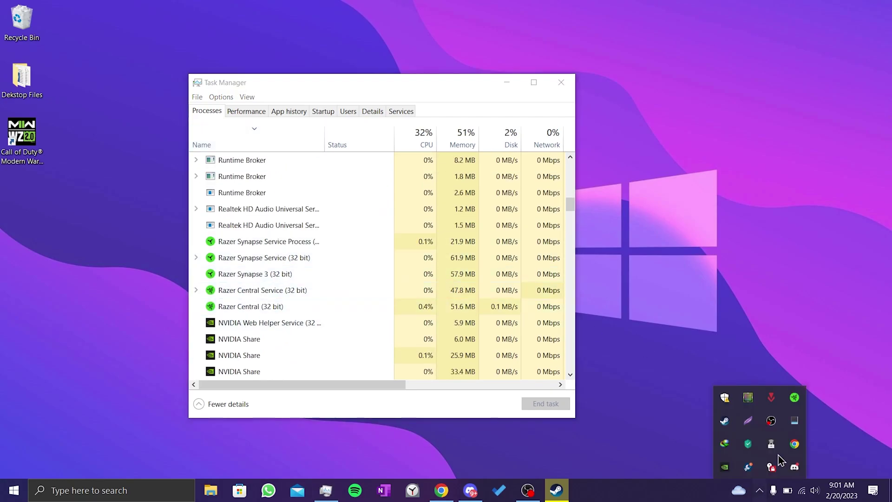
pyautogui.rightClick(795, 404)
pyautogui.click(753, 390)
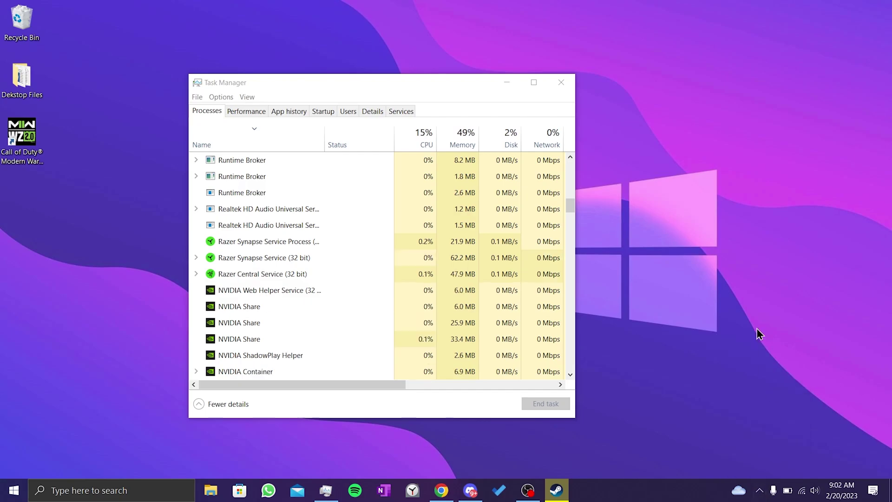
# - End both Razer Synapse Service processes in Task Manager, then bring Discord forward
pyautogui.click(282, 242)
pyautogui.click(549, 404)
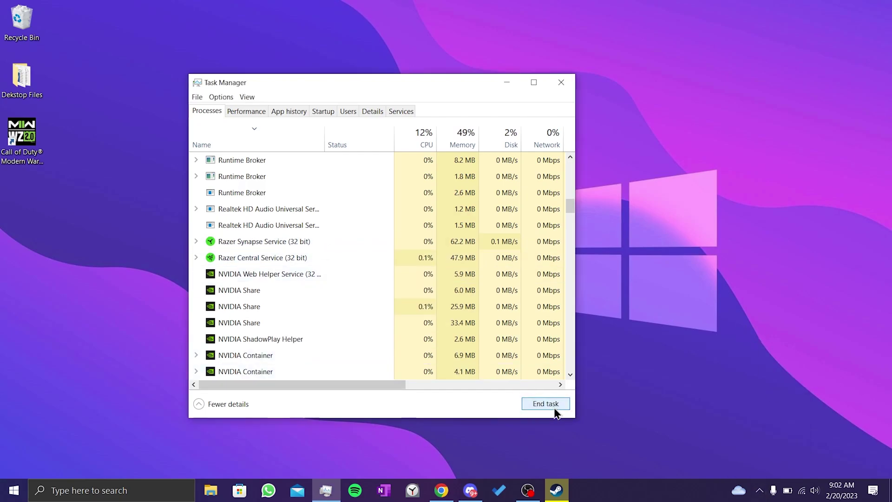
pyautogui.click(307, 245)
pyautogui.click(551, 404)
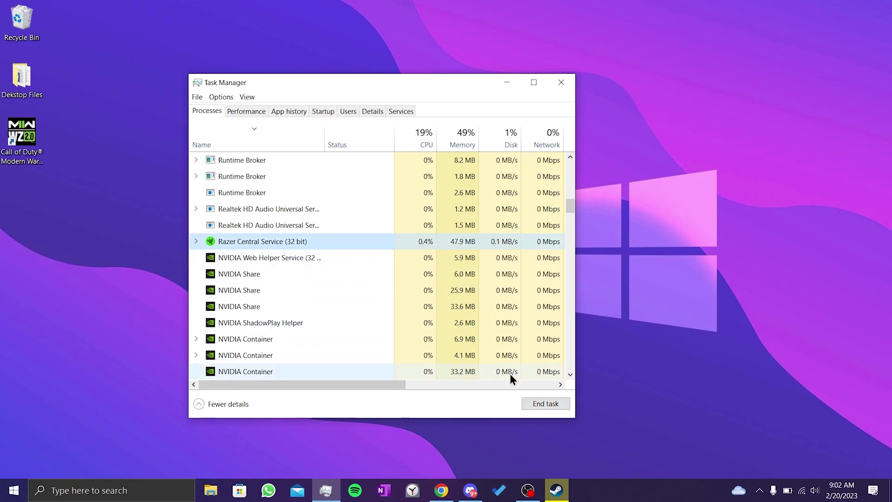
pyautogui.click(472, 490)
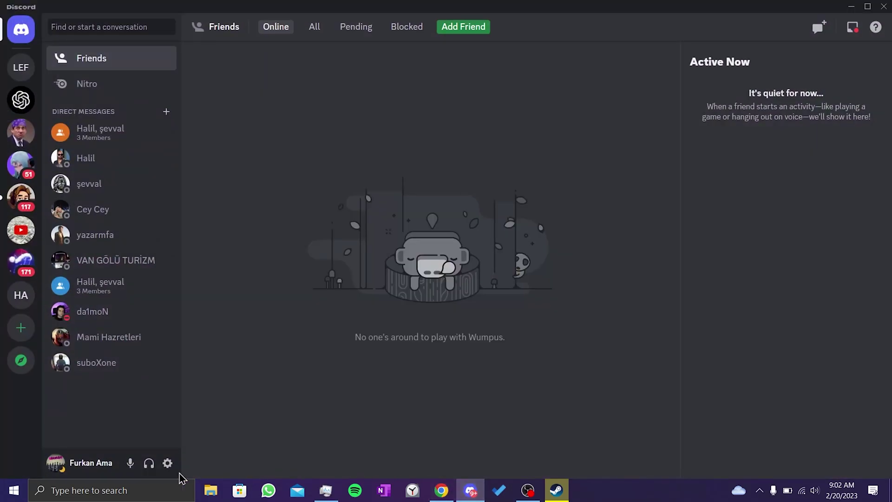
# - Turn off 'Enable in-game overlay' under Discord's User Settings > Game Overlay
pyautogui.click(170, 467)
pyautogui.scroll(-5, 191, 409)
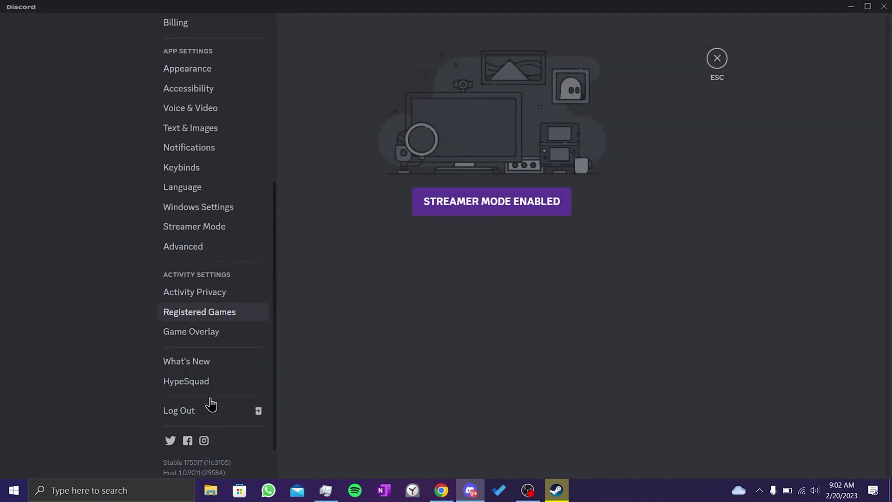
pyautogui.scroll(-2, 218, 338)
pyautogui.click(233, 296)
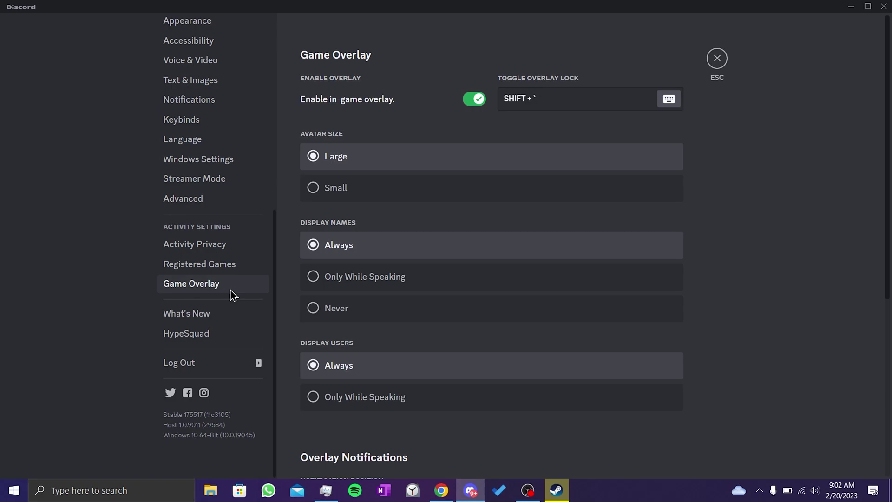
pyautogui.click(475, 103)
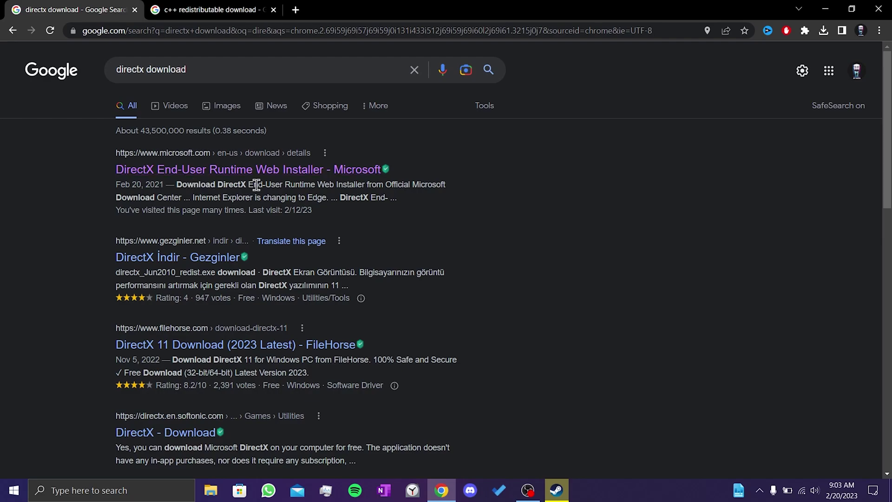
# - Save the DirectX End-User Runtime Web Installer (dxwebsetup) to the Desktop, then return to the C++ results
pyautogui.click(236, 171)
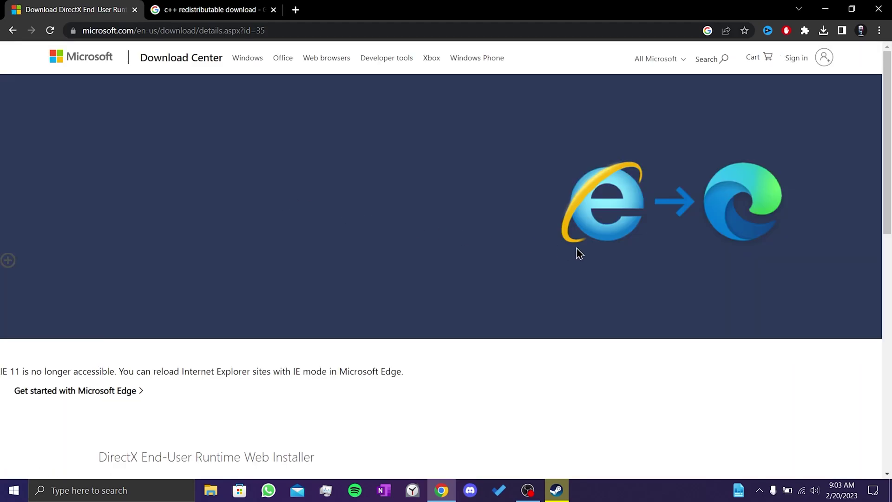
pyautogui.scroll(-5, 687, 267)
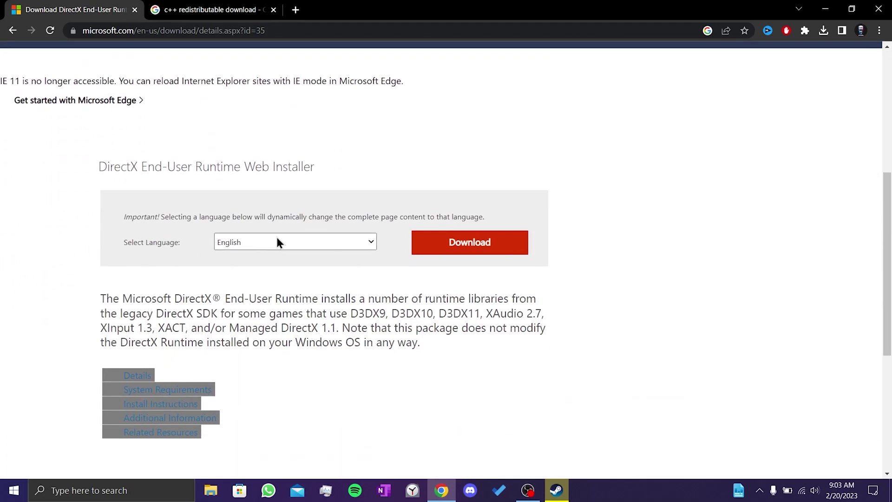
pyautogui.click(486, 246)
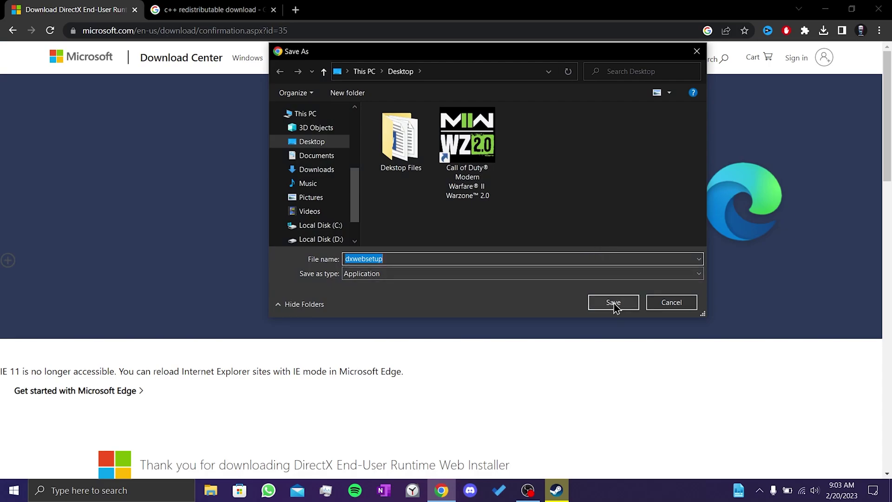
pyautogui.click(613, 303)
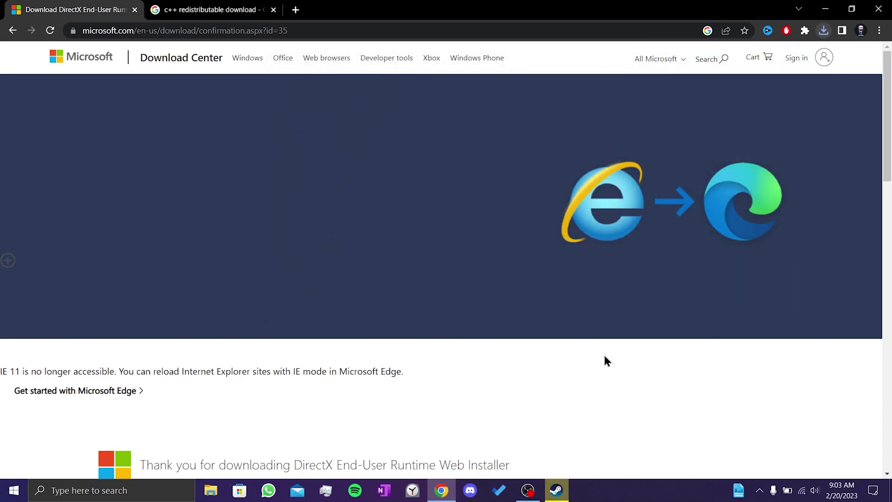
pyautogui.click(226, 11)
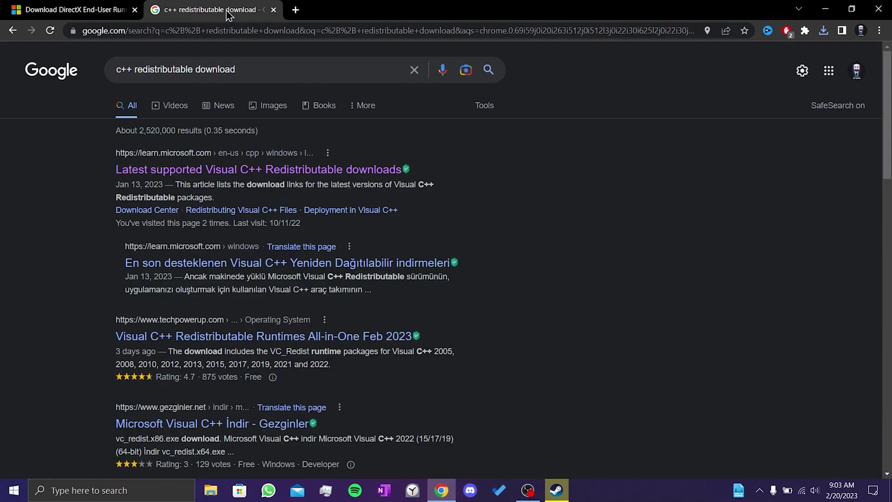
# - Save the x64 Visual C++ Redistributable (VC_redist.x64.exe) from Microsoft Learn to the Desktop
pyautogui.click(298, 171)
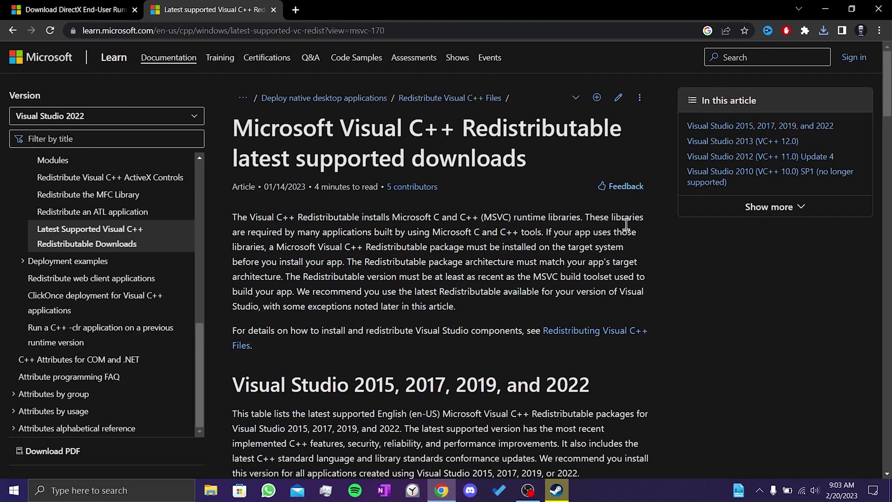
pyautogui.scroll(-7, 688, 245)
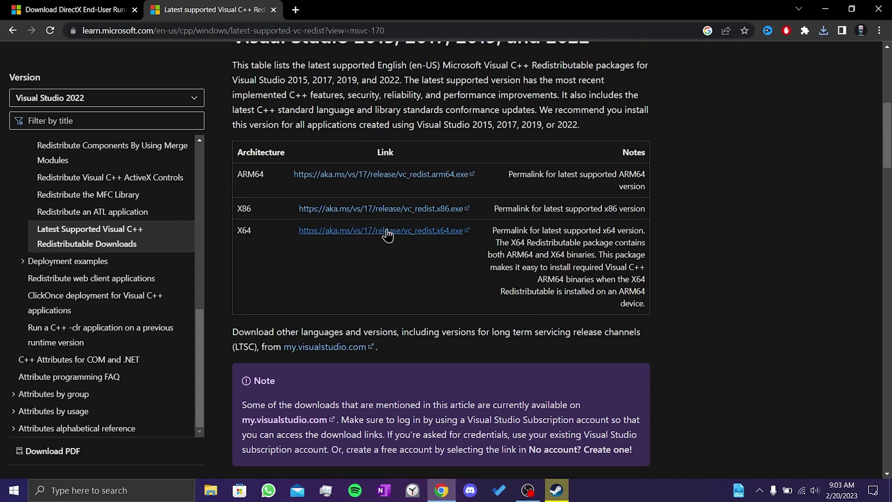
pyautogui.click(374, 231)
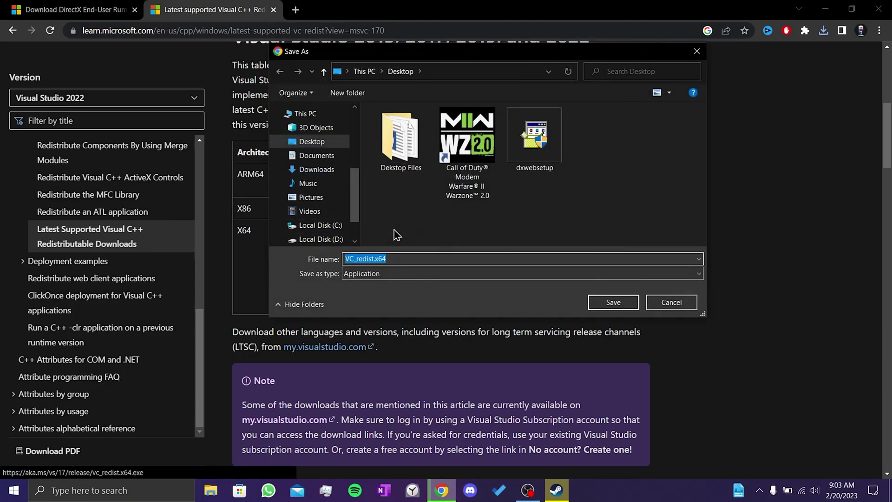
pyautogui.click(614, 302)
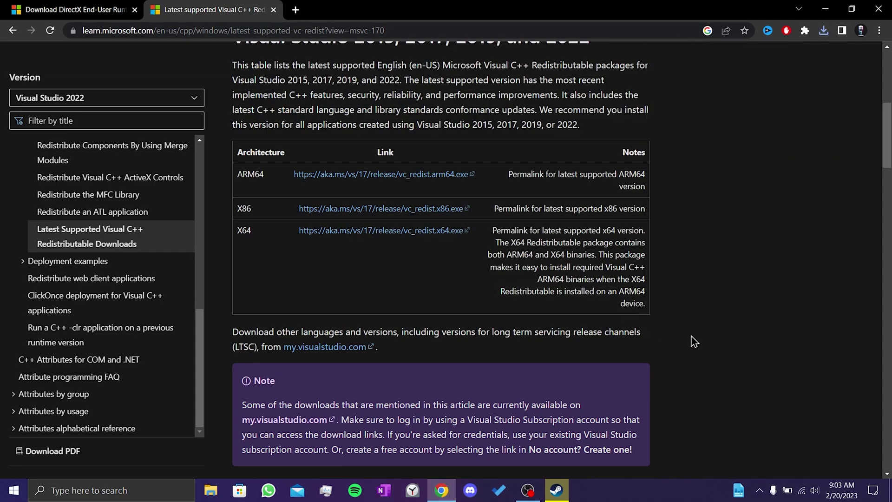
# - Close Chrome, run dxwebsetup, accept the licence, skip the Bing Bar, and finish setup
pyautogui.click(880, 9)
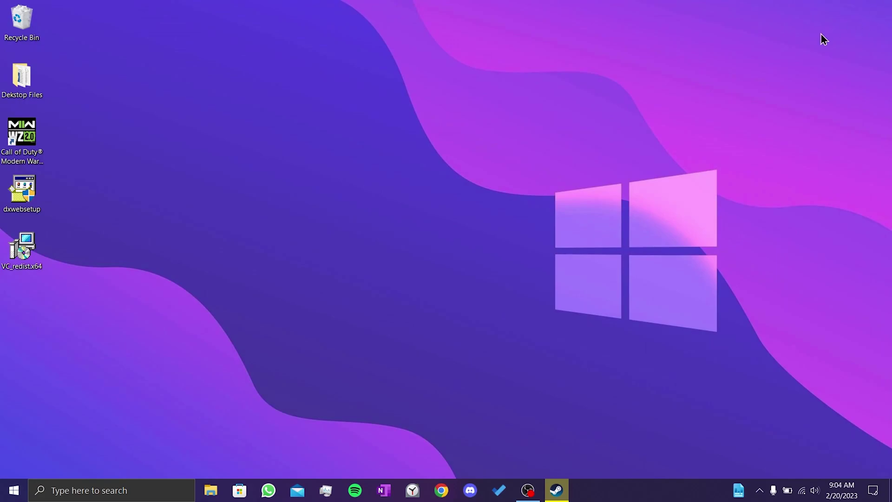
pyautogui.doubleClick(34, 195)
pyautogui.moveTo(193, 41); pyautogui.dragTo(433, 77)
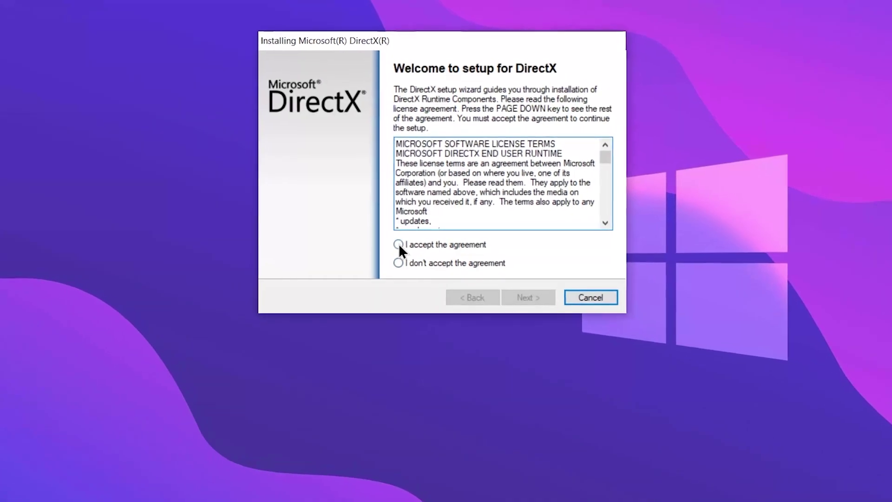
pyautogui.click(399, 245)
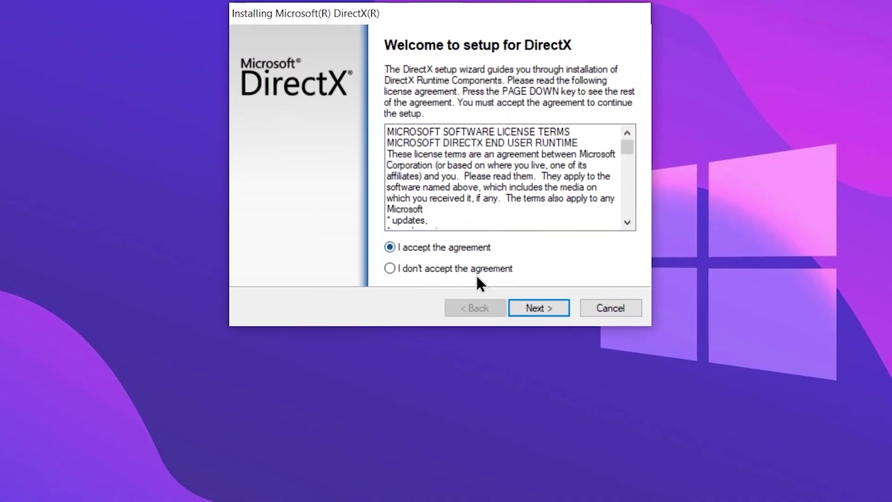
pyautogui.click(535, 298)
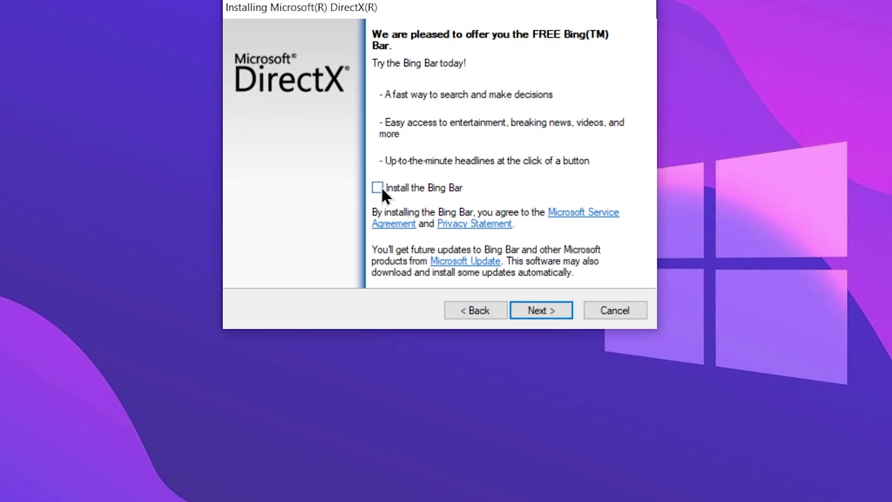
pyautogui.click(555, 311)
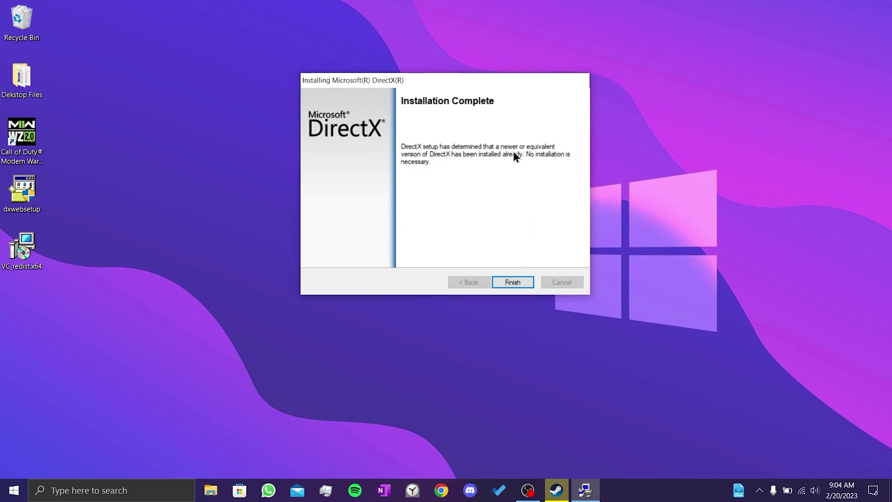
pyautogui.click(513, 282)
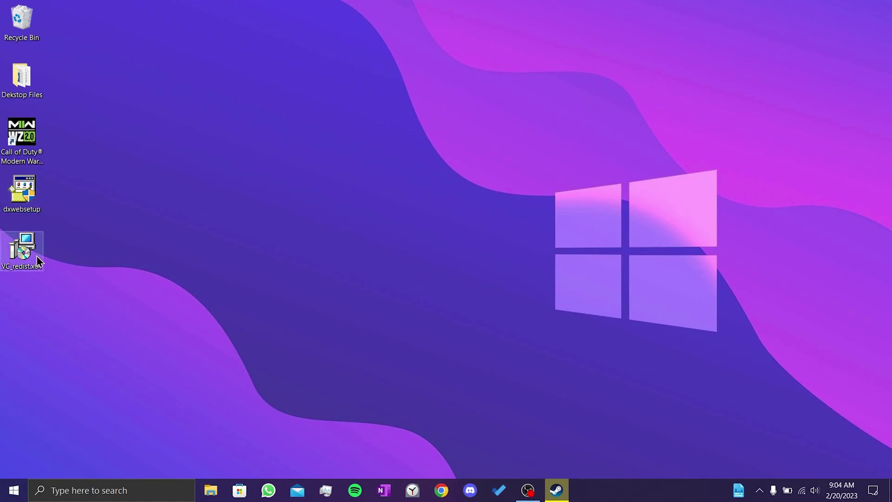
# - Launch VC_redist.x64 from the desktop, allow it to run, and accept its licence terms
pyautogui.doubleClick(23, 253)
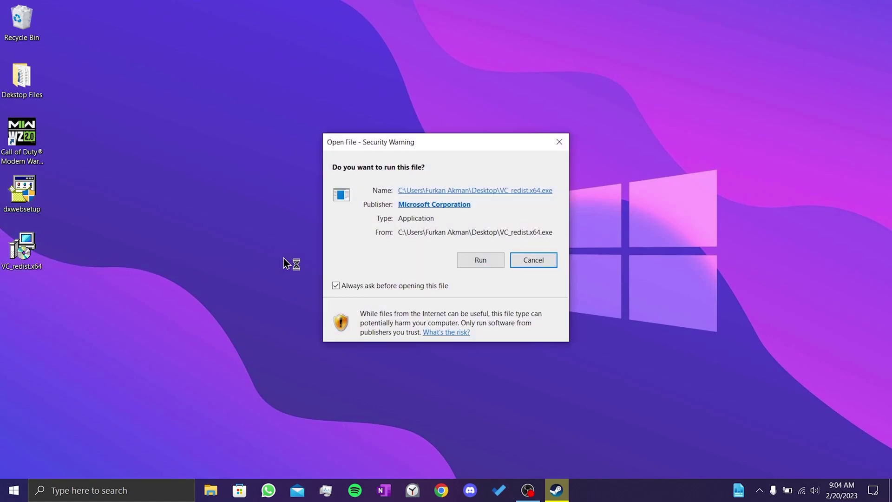
pyautogui.click(484, 262)
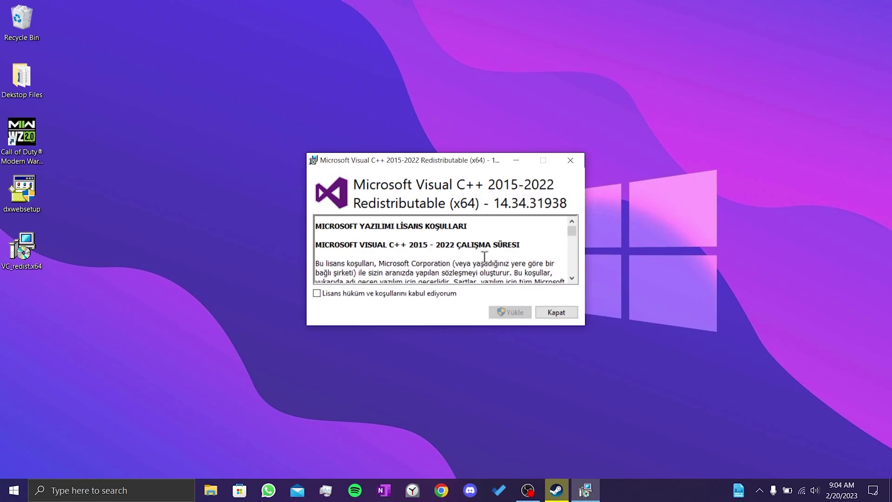
pyautogui.click(317, 294)
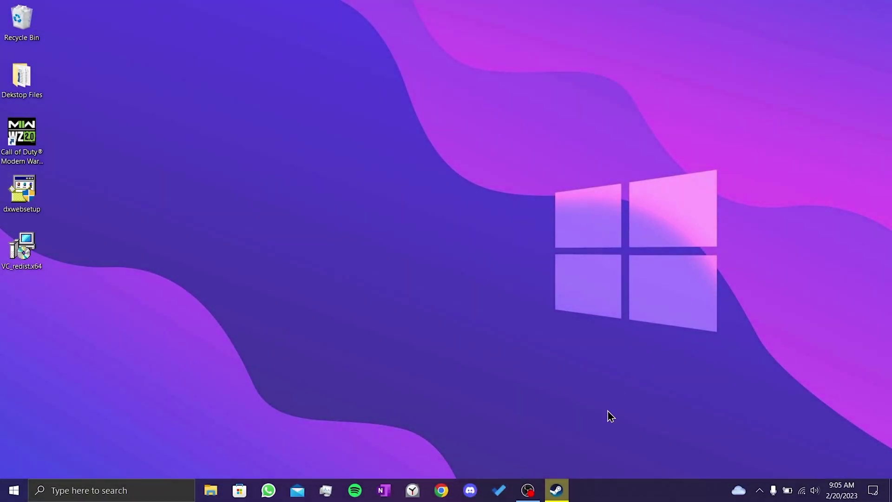
# - Verify integrity of Call of Duty: Modern Warfare II files via Steam Properties > Local Files
pyautogui.click(556, 490)
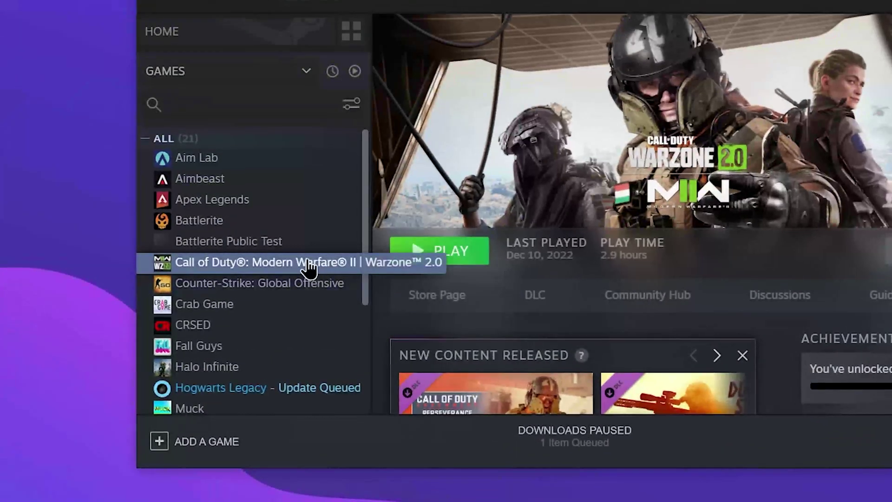
pyautogui.rightClick(308, 261)
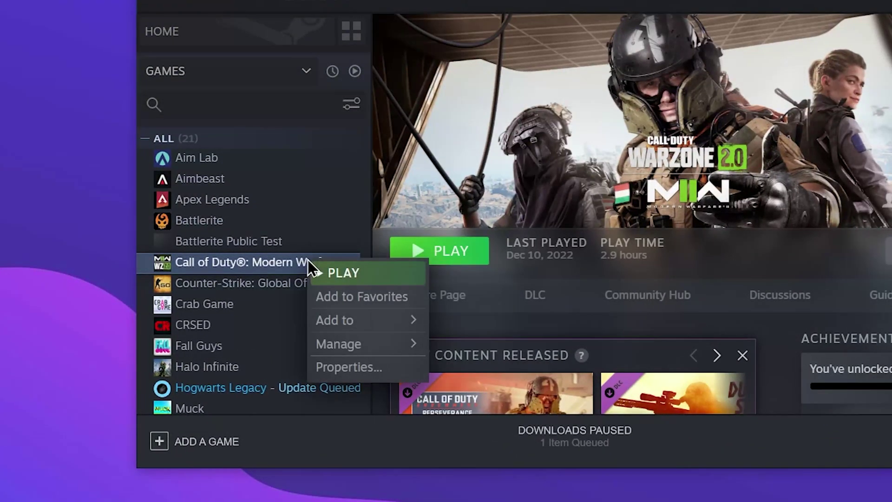
pyautogui.click(386, 370)
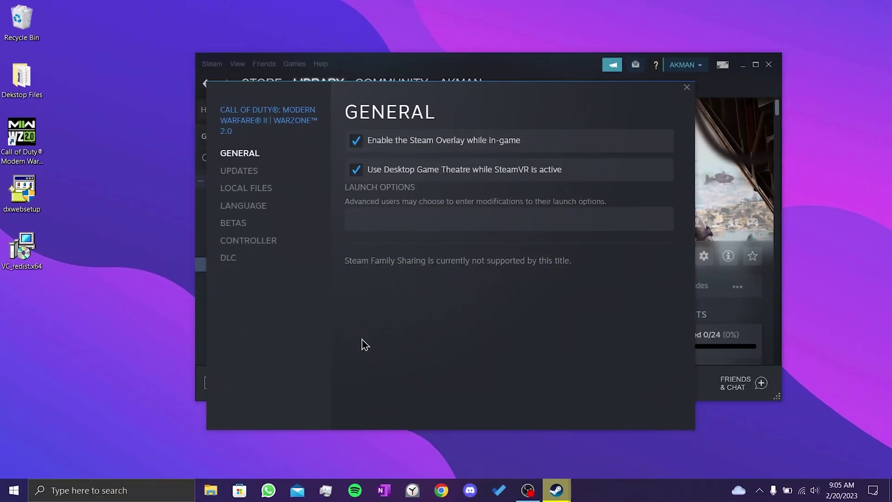
pyautogui.click(246, 189)
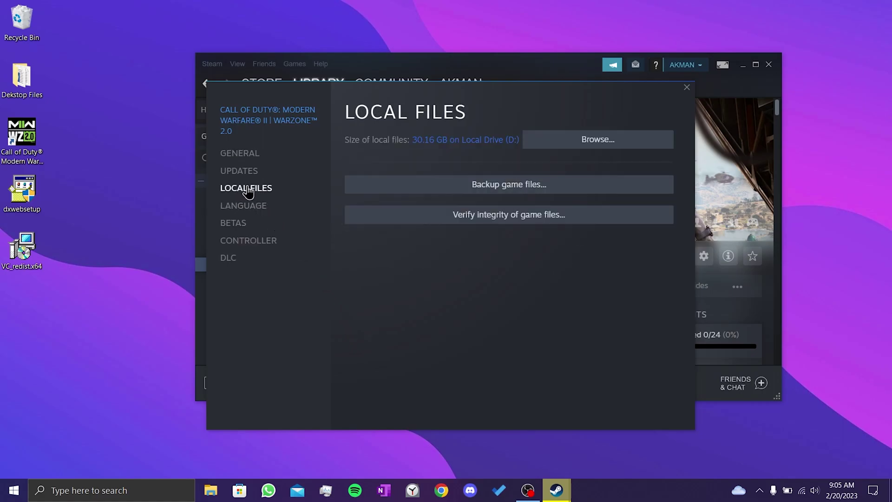
pyautogui.click(505, 226)
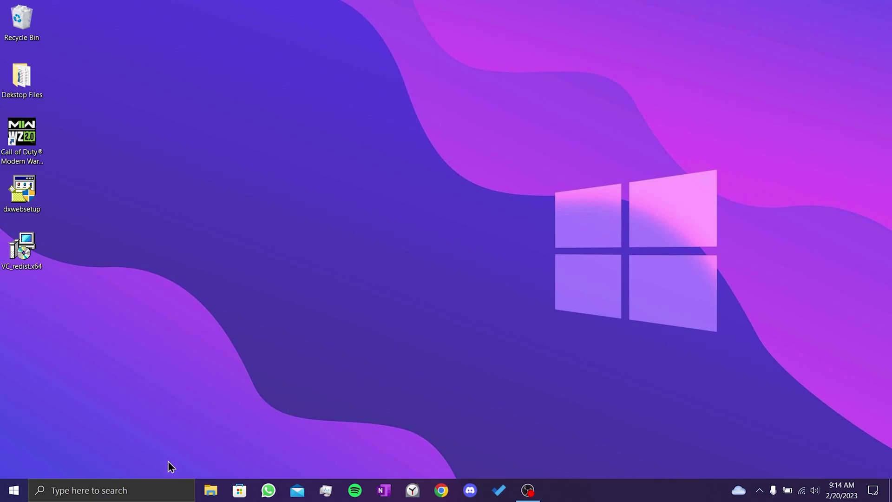
# - Open Command Prompt as administrator from a 'cmd' search and run sfc /scannow
pyautogui.click(93, 493)
pyautogui.write('cmd')
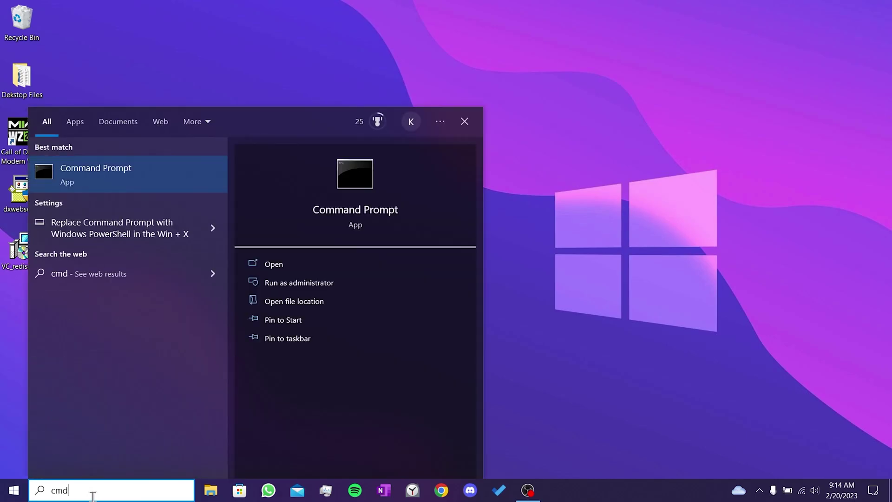
pyautogui.click(347, 290)
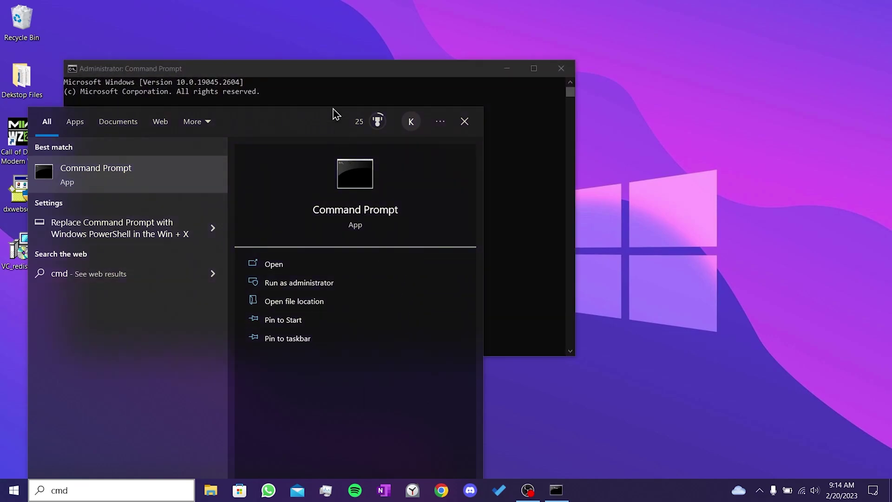
pyautogui.click(323, 73)
pyautogui.moveTo(323, 73); pyautogui.dragTo(530, 99)
pyautogui.write('sfc /sca')
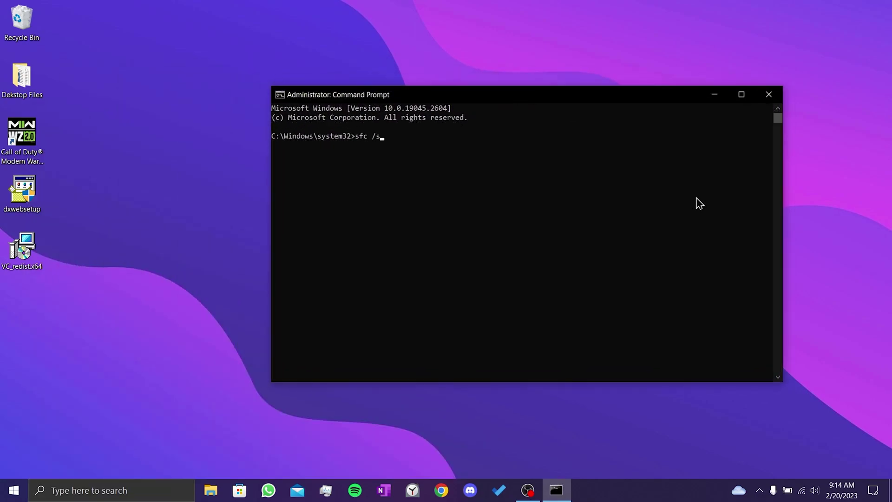
pyautogui.write('nnow')
pyautogui.press('Return')
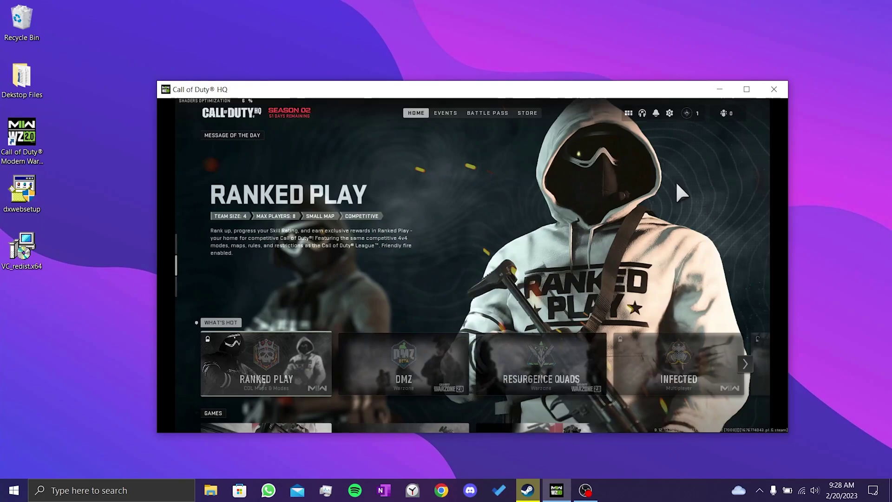
# - Drop Video Memory Scale to 70 under Settings > Graphics > Quality and apply settings
pyautogui.click(671, 111)
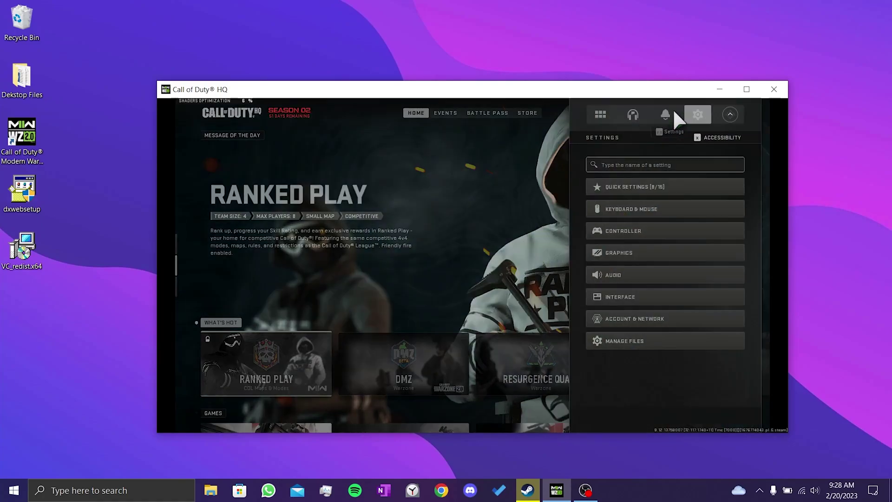
pyautogui.click(655, 249)
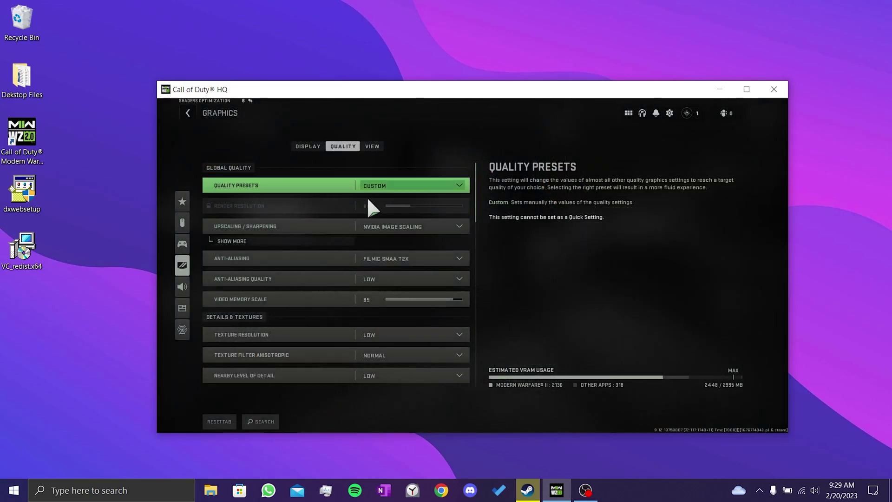
pyautogui.click(424, 300)
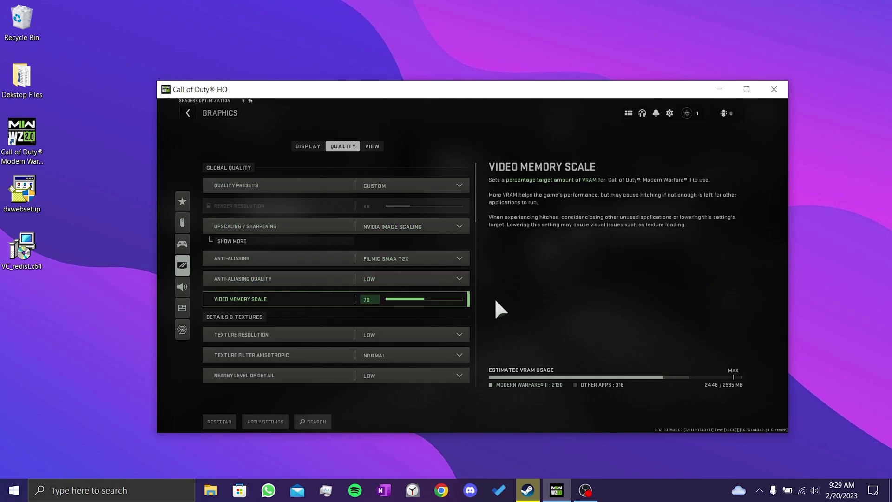
pyautogui.click(265, 421)
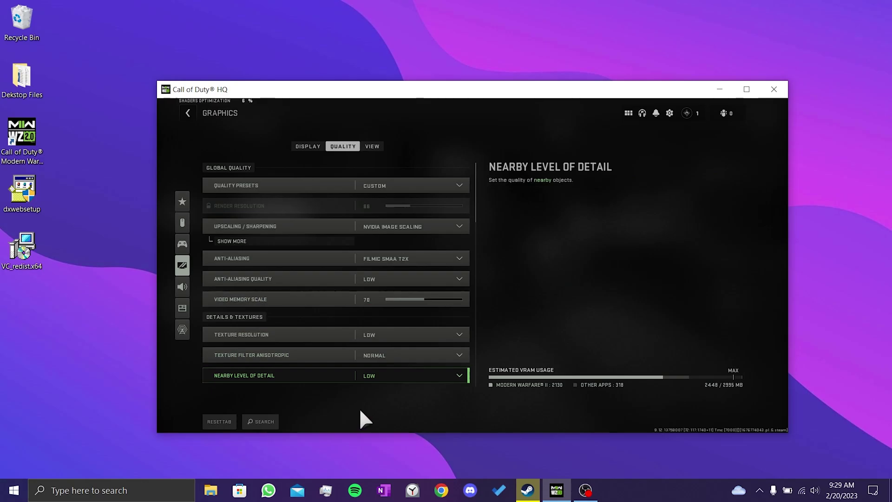
# - Close the Call of Duty HQ window with Alt+F4
pyautogui.hotkey('alt', 'F4')
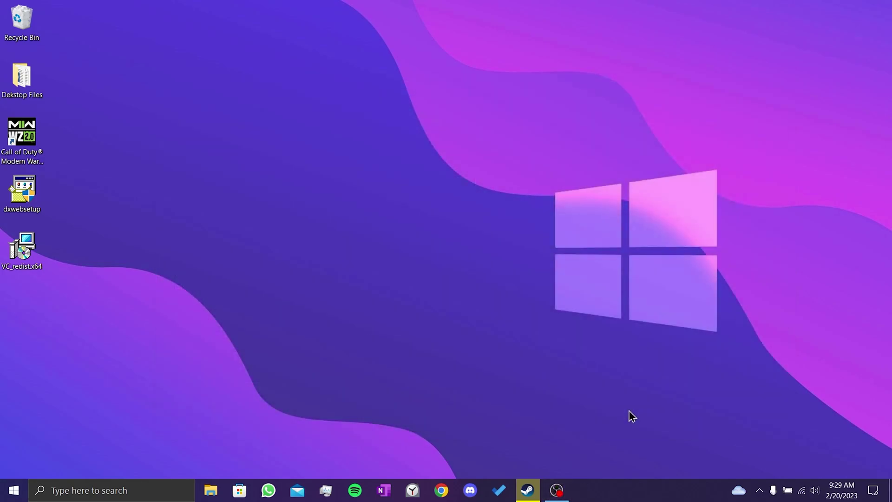